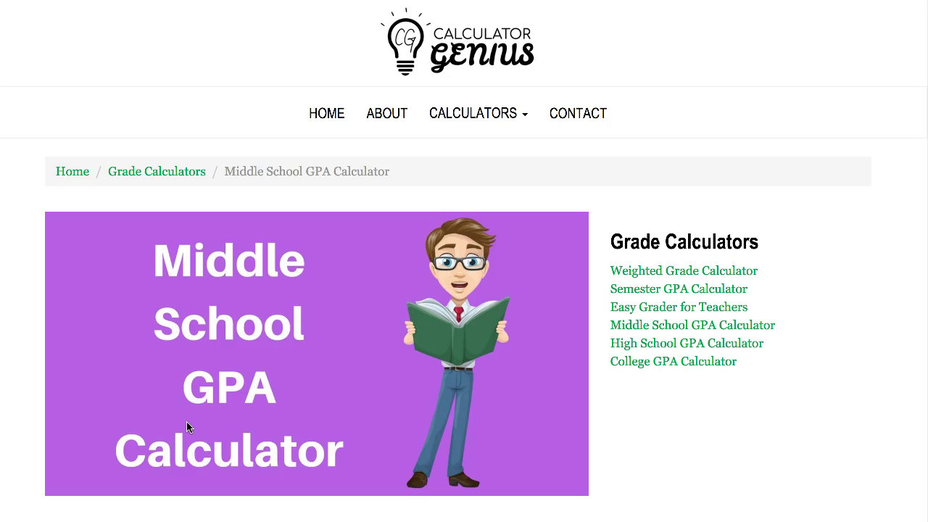
Scroll down to the 4 Point Grade Scale chart, A at 4.0 down to F at 0.0
{"action": "scroll", "coordinate": [334, 430], "scroll_direction": "down", "scroll_amount": 1}
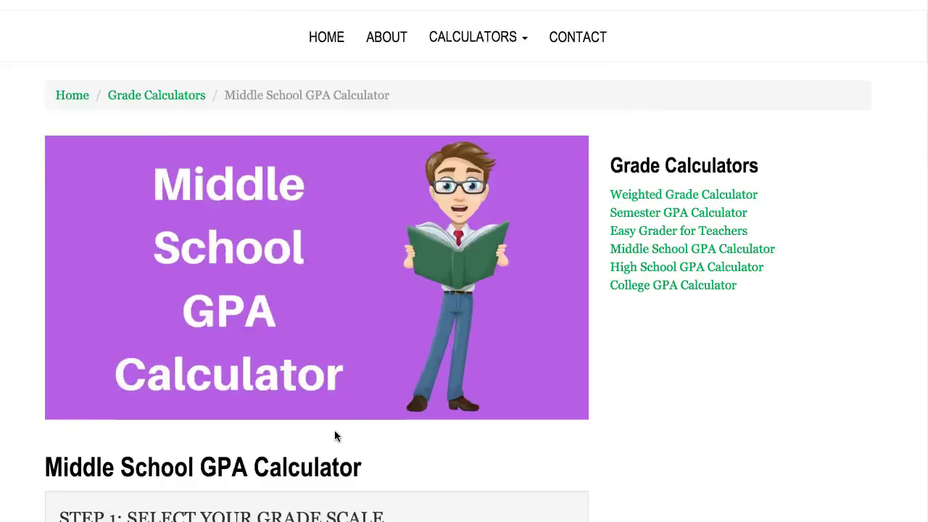
{"action": "scroll", "coordinate": [337, 435], "scroll_direction": "down", "scroll_amount": 5}
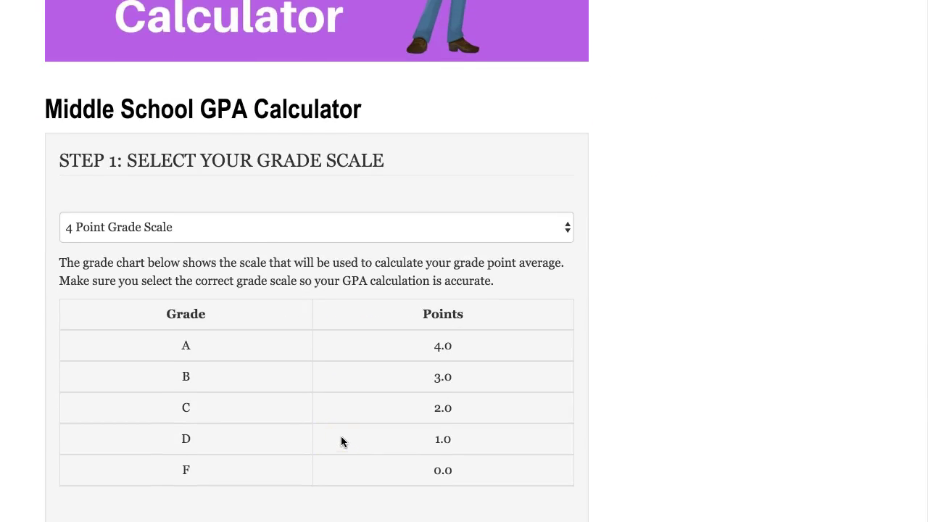
{"action": "scroll", "coordinate": [340, 436], "scroll_direction": "down", "scroll_amount": 1}
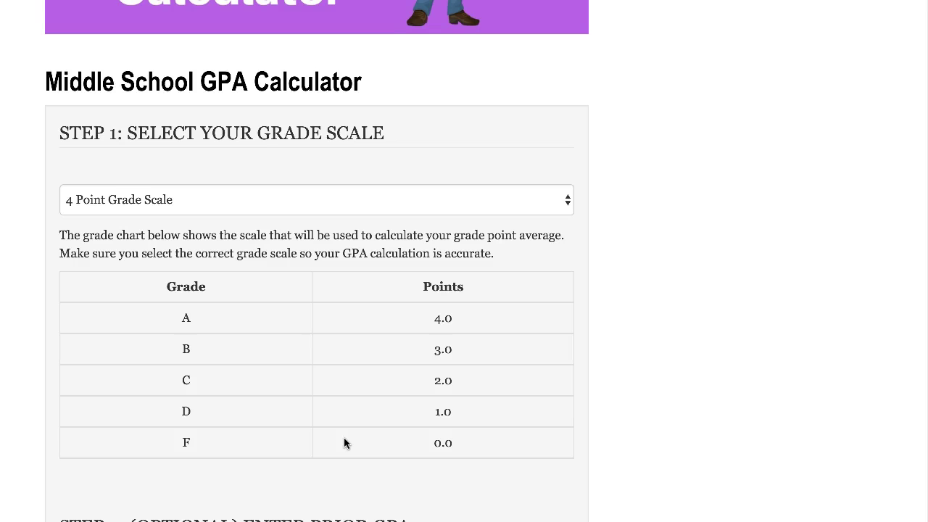
{"action": "scroll", "coordinate": [335, 428], "scroll_direction": "down", "scroll_amount": 1}
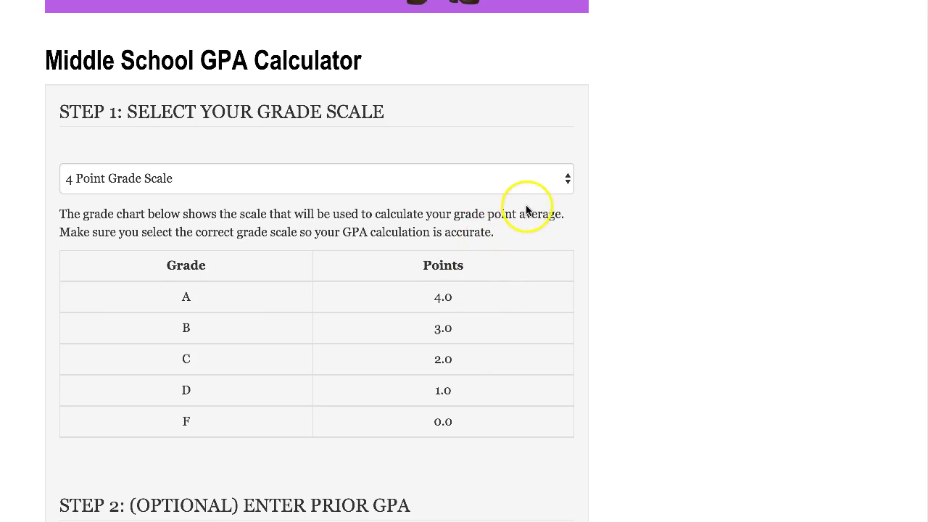
{"action": "left_click", "coordinate": [568, 181]}
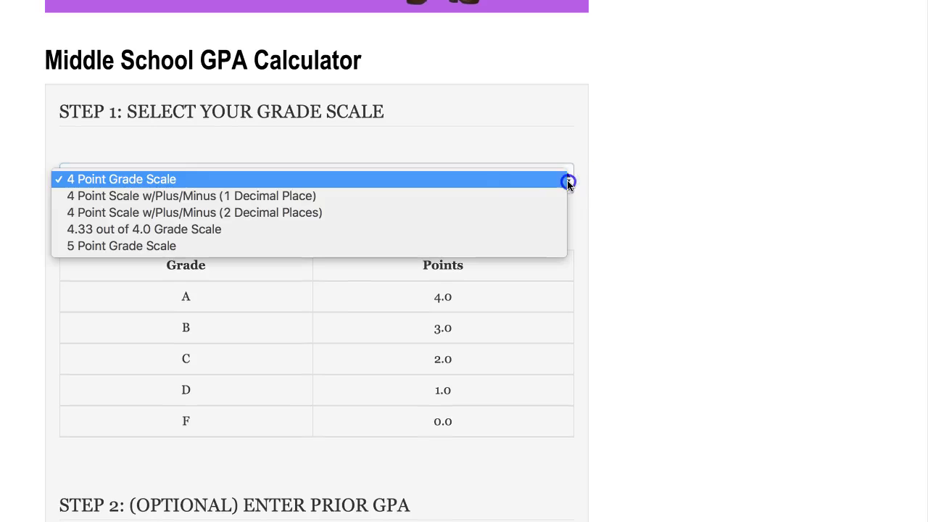
{"action": "left_click", "coordinate": [513, 192]}
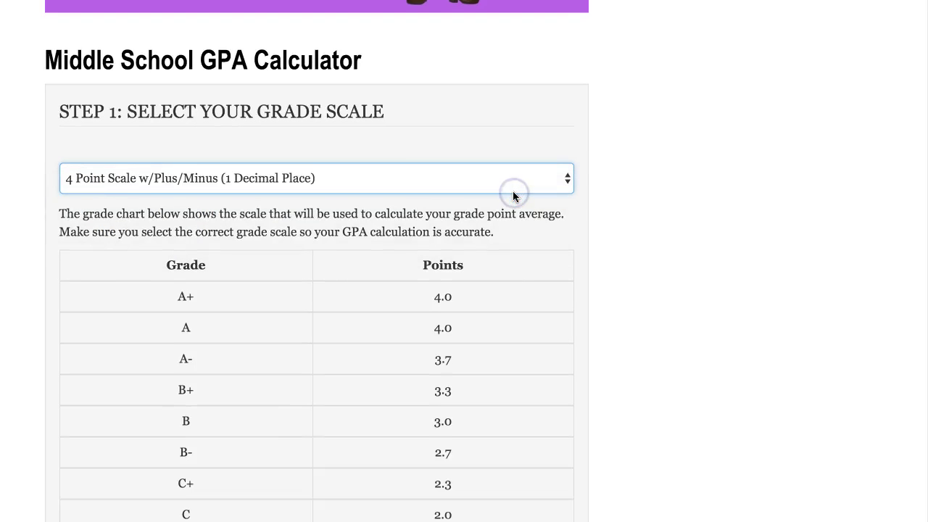
{"action": "scroll", "coordinate": [255, 345], "scroll_direction": "down", "scroll_amount": 3}
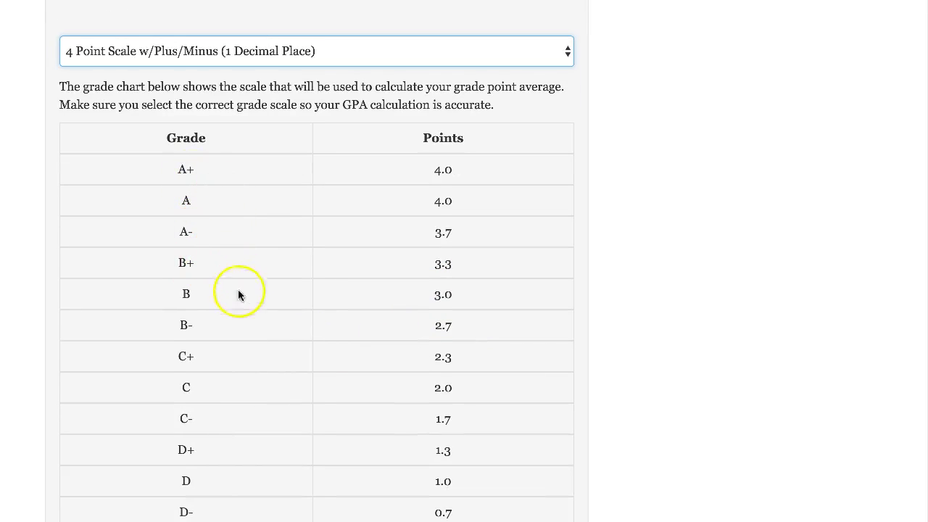
{"action": "scroll", "coordinate": [330, 355], "scroll_direction": "down", "scroll_amount": 1}
{"action": "scroll", "coordinate": [331, 369], "scroll_direction": "down", "scroll_amount": 1}
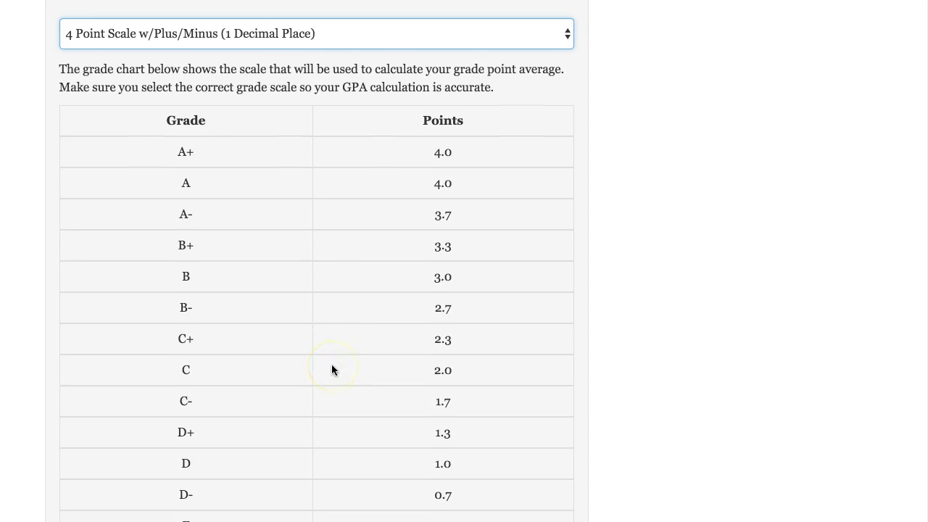
{"action": "scroll", "coordinate": [332, 369], "scroll_direction": "up", "scroll_amount": 3}
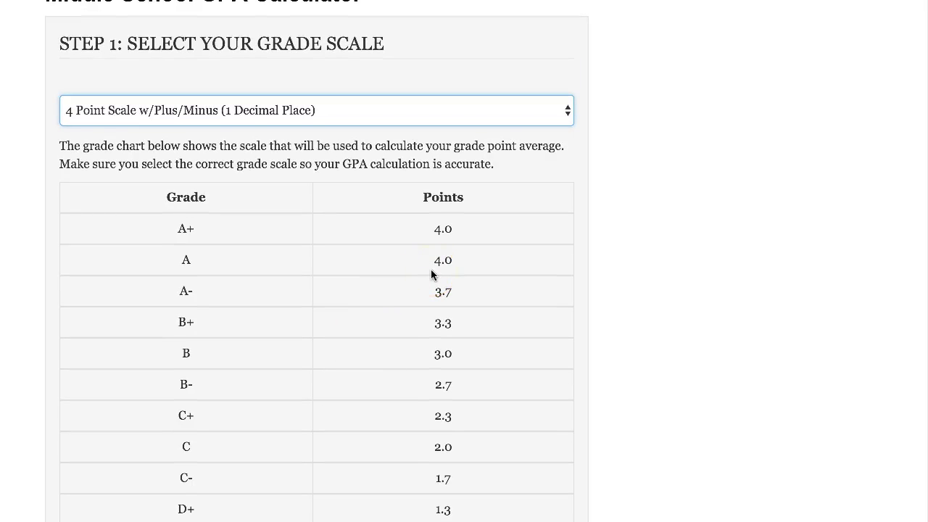
{"action": "scroll", "coordinate": [430, 269], "scroll_direction": "up", "scroll_amount": 1}
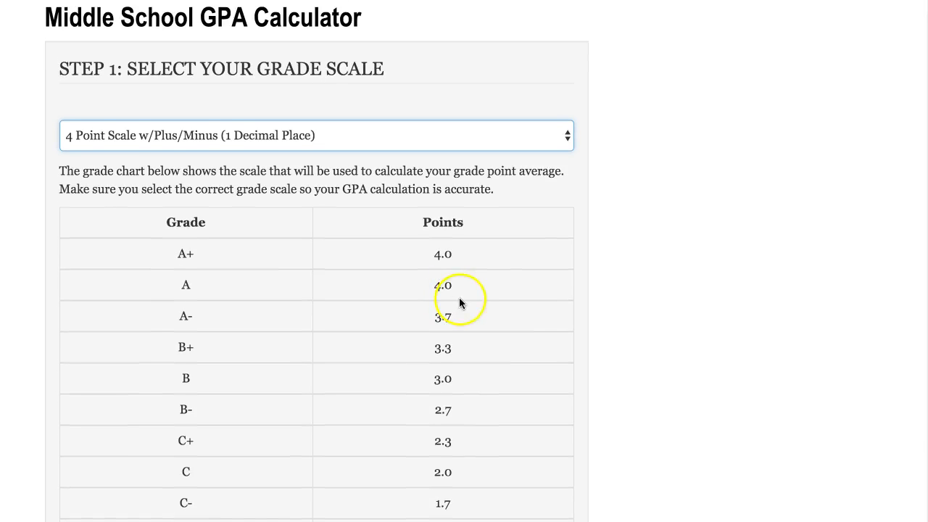
{"action": "left_click", "coordinate": [564, 138]}
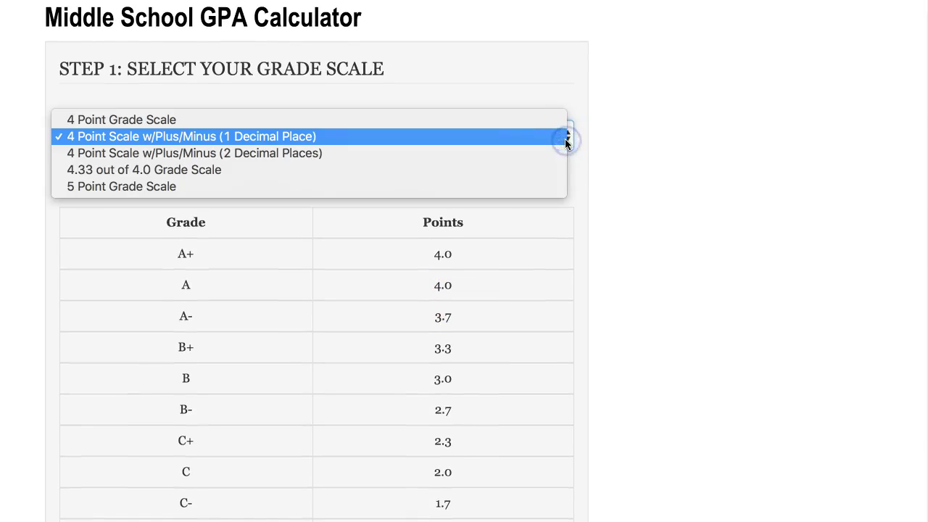
{"action": "left_click", "coordinate": [534, 121]}
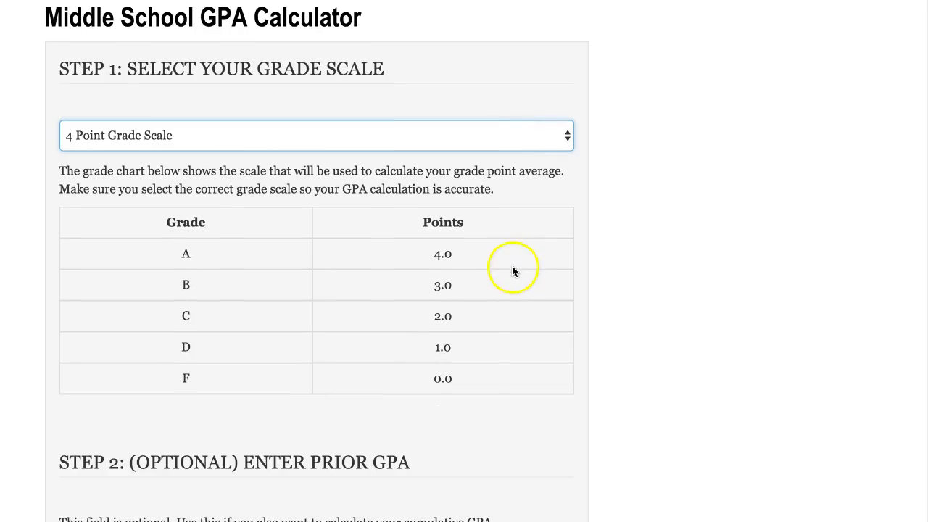
{"action": "scroll", "coordinate": [507, 291], "scroll_direction": "down", "scroll_amount": 5}
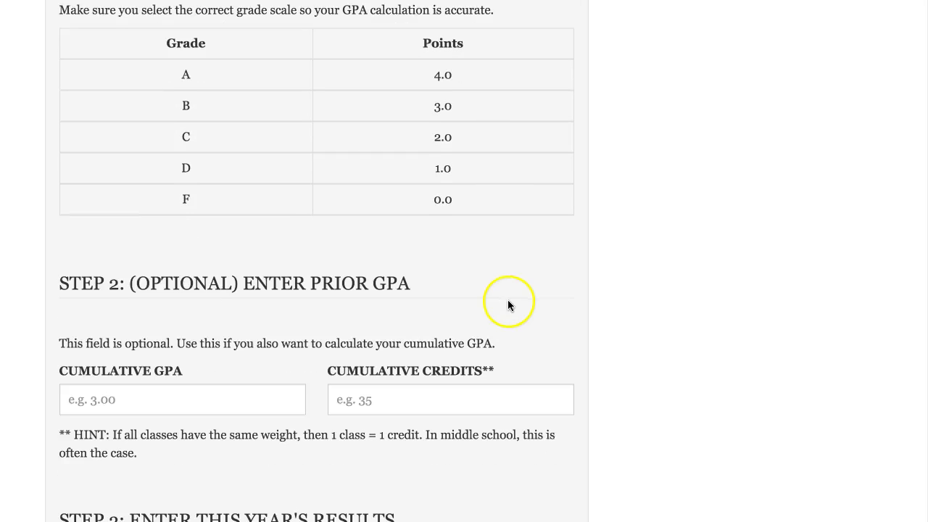
Enter 3.5 as the Cumulative GPA and 12 as the Cumulative Credits
{"action": "scroll", "coordinate": [512, 310], "scroll_direction": "down", "scroll_amount": 2}
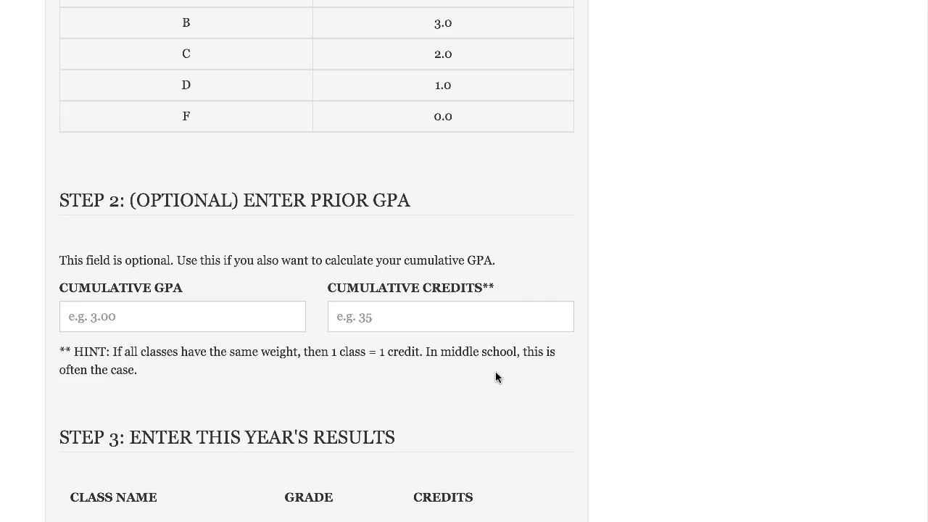
{"action": "left_click", "coordinate": [238, 323]}
{"action": "type", "text": "3.5"}
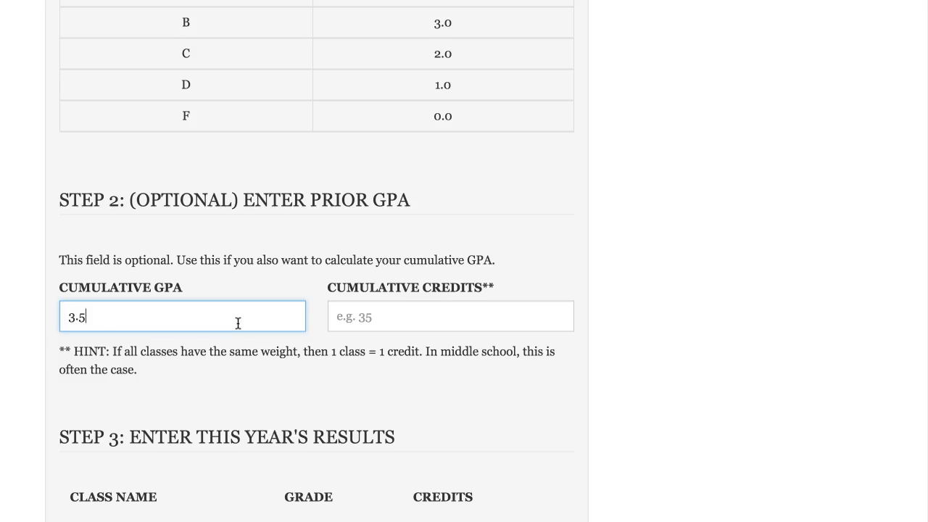
{"action": "key", "text": "Tab"}
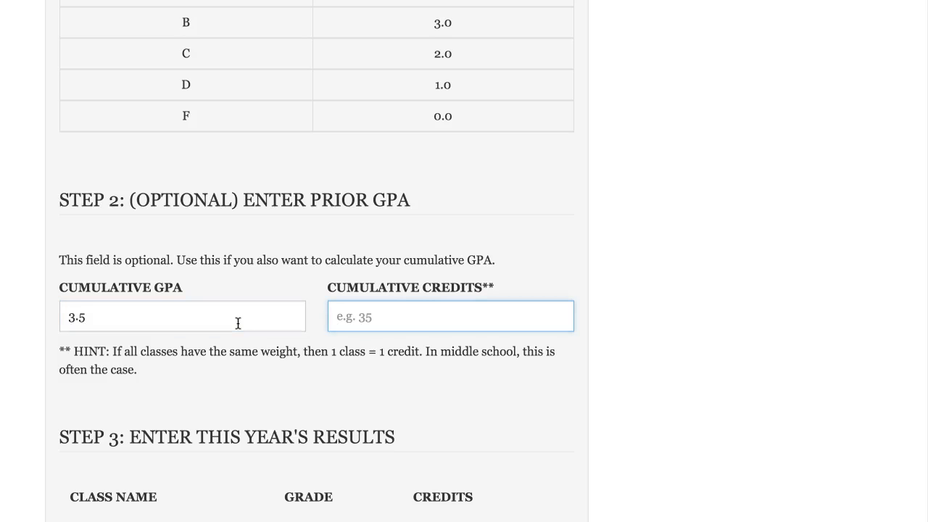
{"action": "type", "text": "12"}
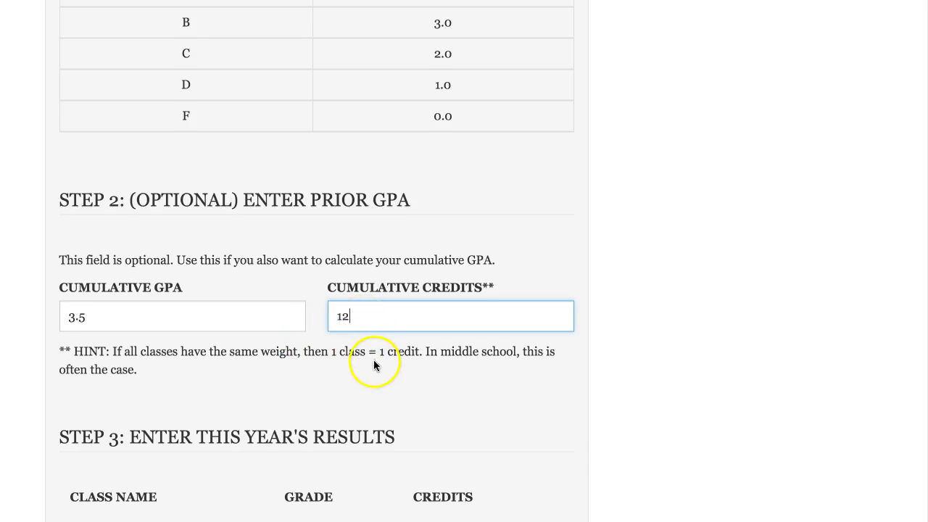
{"action": "scroll", "coordinate": [373, 362], "scroll_direction": "down", "scroll_amount": 2}
{"action": "scroll", "coordinate": [382, 373], "scroll_direction": "down", "scroll_amount": 5}
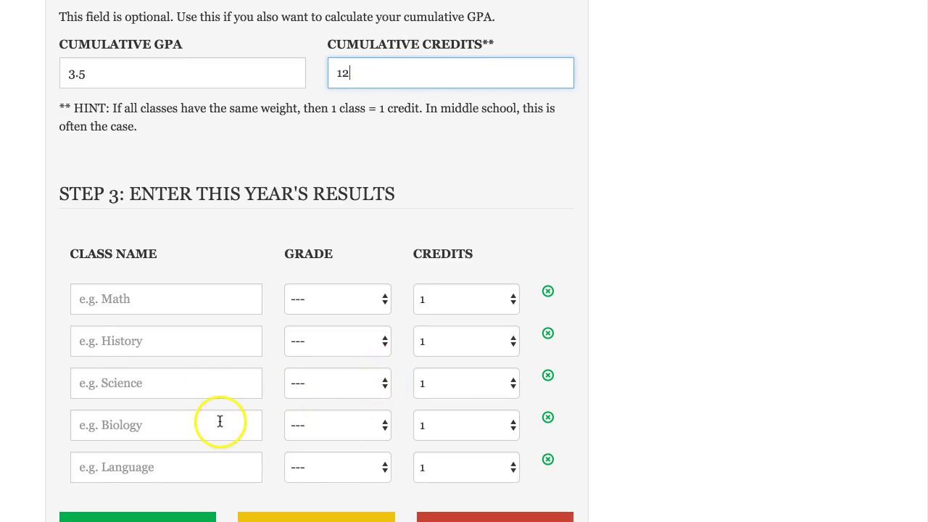
Set the grades for Math and History to A and for Science to C
{"action": "scroll", "coordinate": [216, 417], "scroll_direction": "down", "scroll_amount": 1}
{"action": "scroll", "coordinate": [214, 417], "scroll_direction": "down", "scroll_amount": 1}
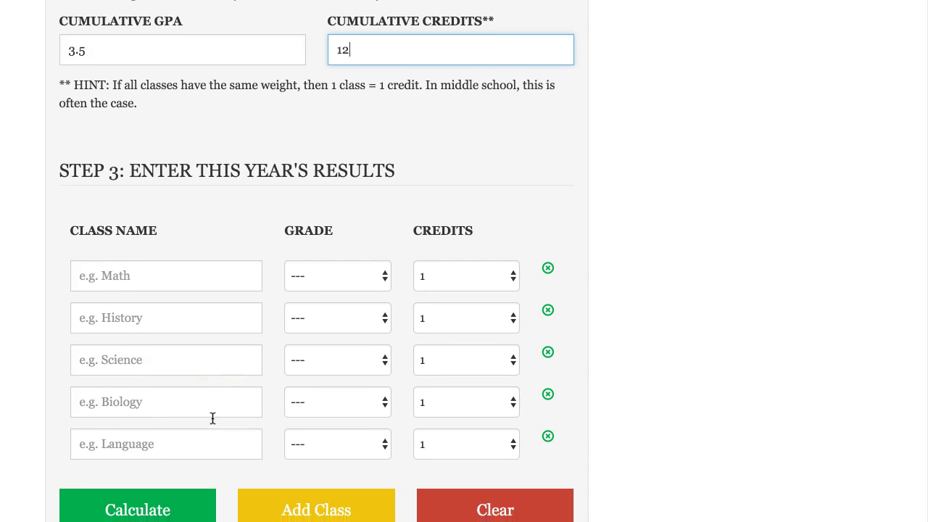
{"action": "scroll", "coordinate": [280, 342], "scroll_direction": "down", "scroll_amount": 3}
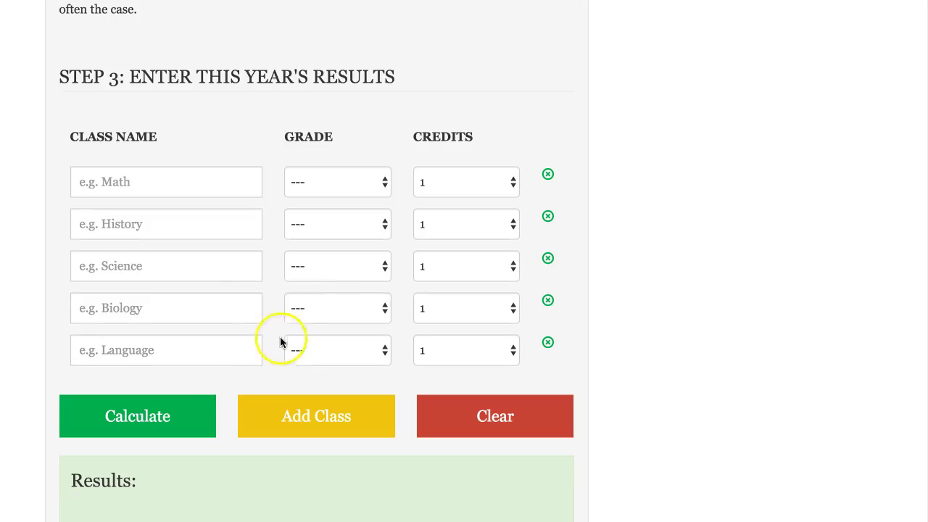
{"action": "left_click", "coordinate": [379, 184]}
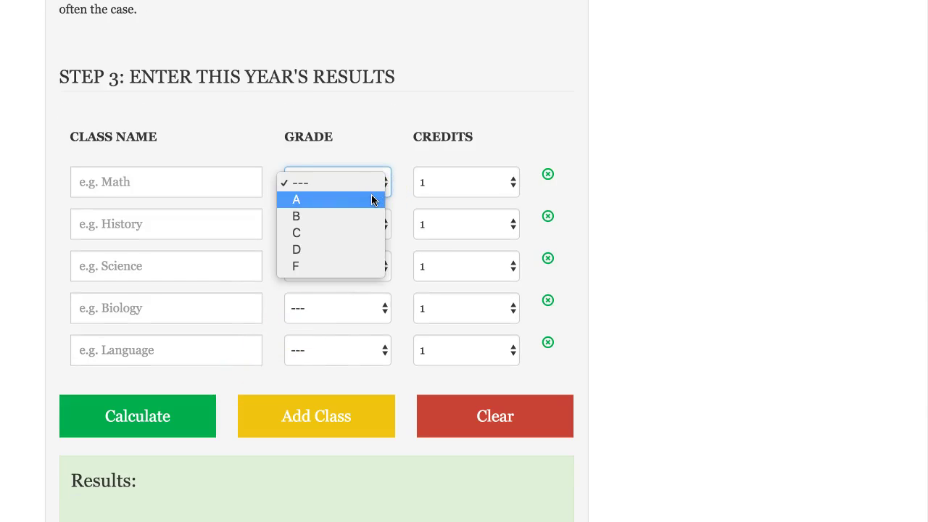
{"action": "left_click", "coordinate": [371, 199]}
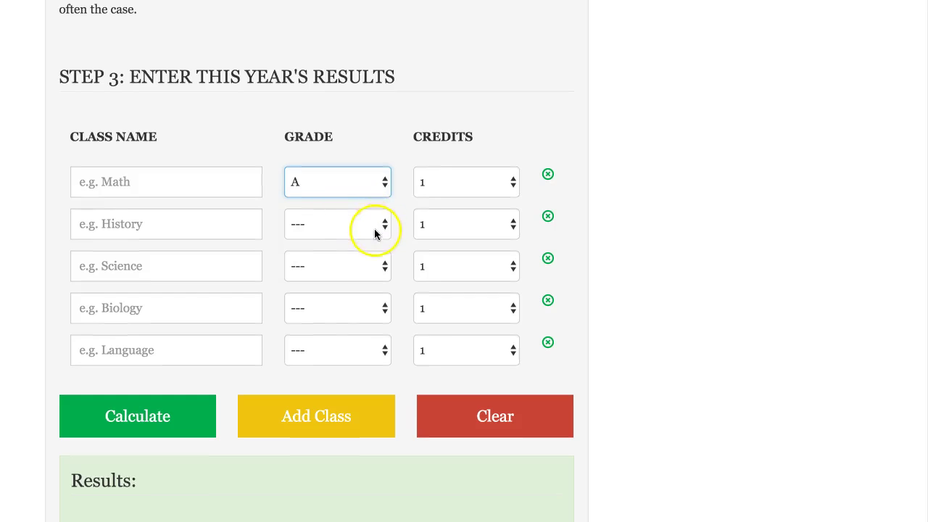
{"action": "left_click", "coordinate": [374, 232]}
{"action": "left_click", "coordinate": [359, 242]}
{"action": "left_click", "coordinate": [353, 268]}
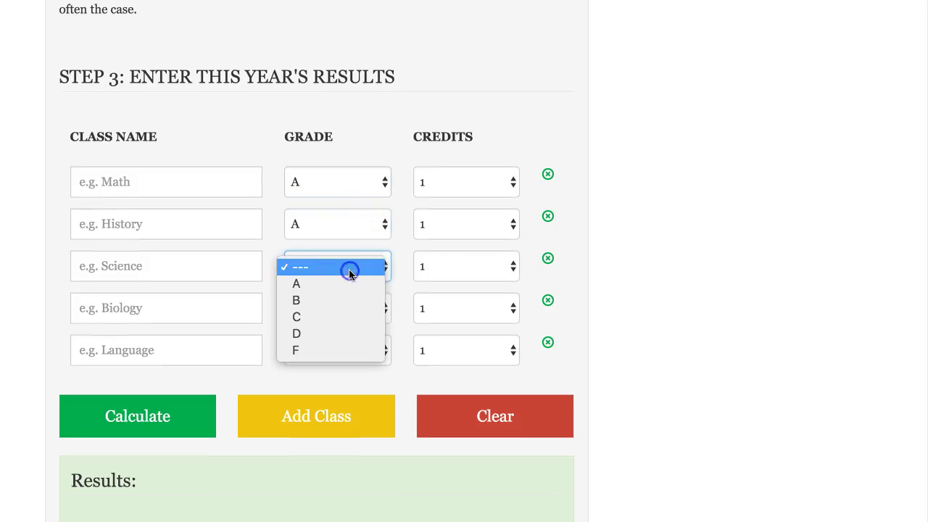
{"action": "left_click", "coordinate": [331, 319]}
Grade the fourth class B and the fifth class A
{"action": "left_click", "coordinate": [333, 317]}
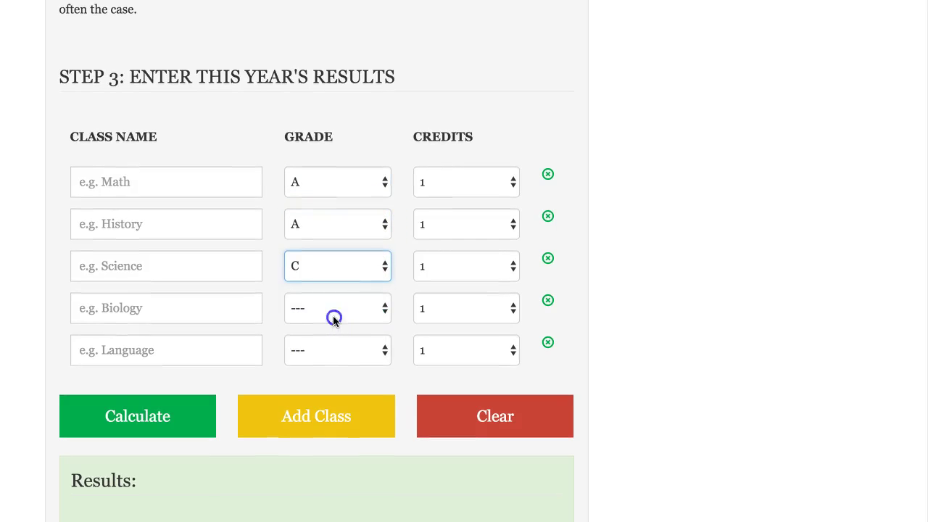
{"action": "left_click", "coordinate": [313, 344]}
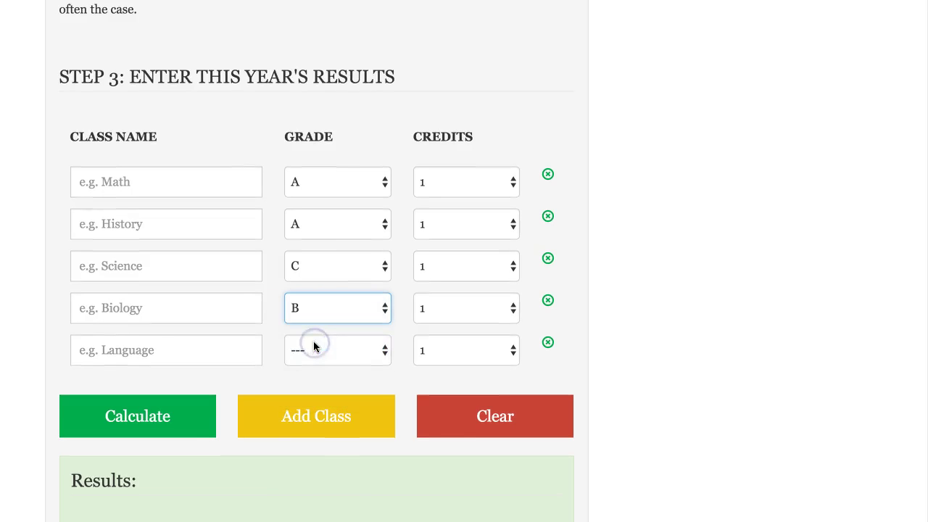
{"action": "left_click", "coordinate": [318, 351]}
{"action": "left_click", "coordinate": [308, 369]}
{"action": "left_click", "coordinate": [167, 262]}
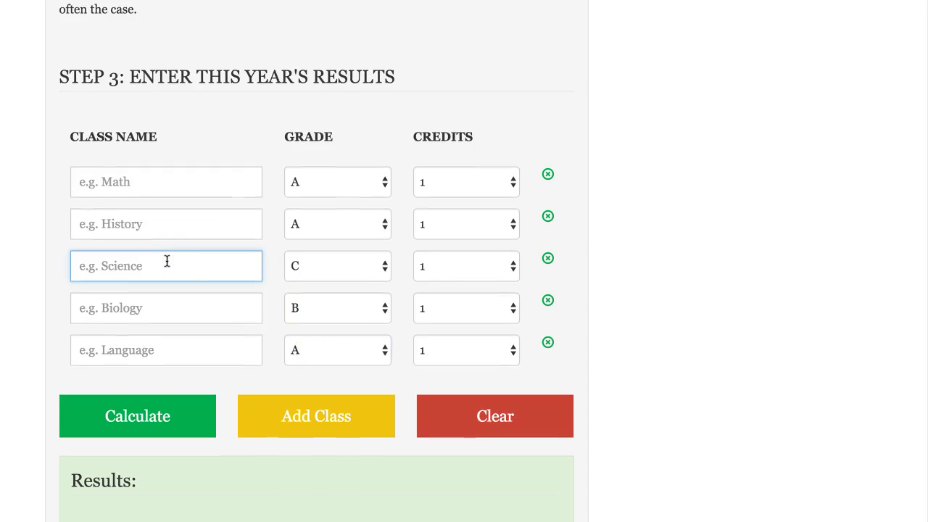
Fill the third Class Name with 'Science' and the fourth with 'Math'
{"action": "type", "text": "Science"}
{"action": "key", "text": "Tab"}
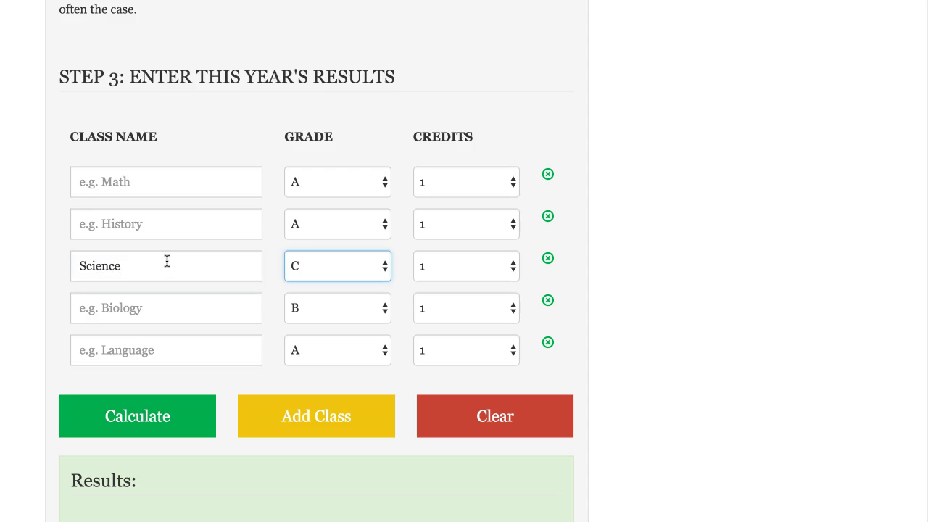
{"action": "left_click", "coordinate": [141, 312]}
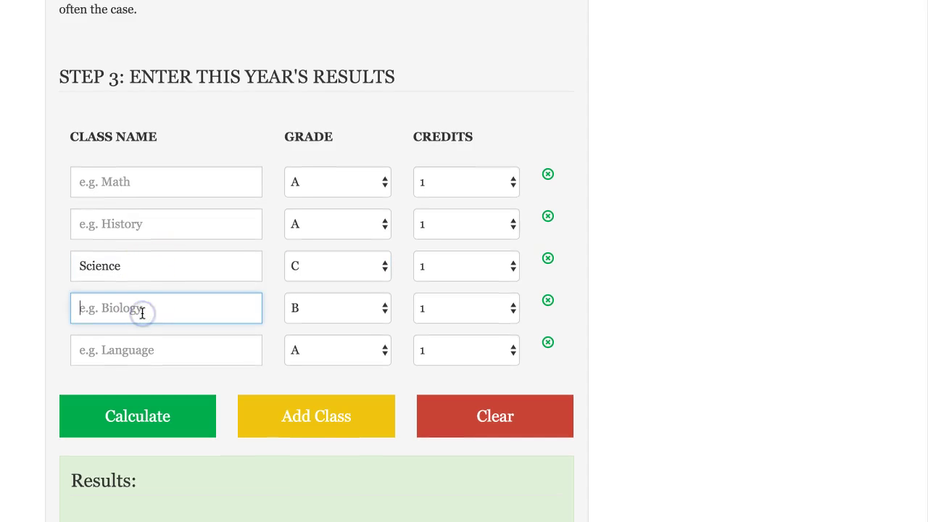
{"action": "type", "text": "Math"}
{"action": "scroll", "coordinate": [598, 376], "scroll_direction": "down", "scroll_amount": 1}
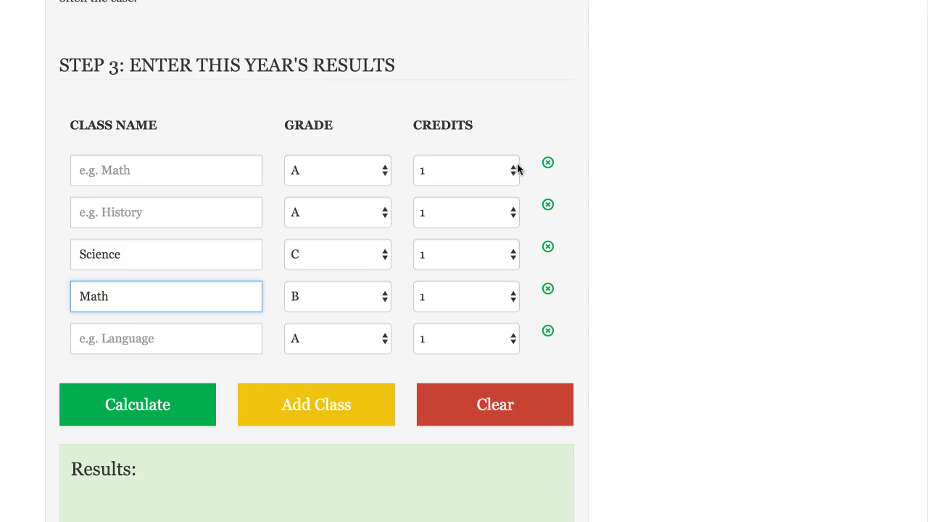
{"action": "scroll", "coordinate": [327, 439], "scroll_direction": "down", "scroll_amount": 1}
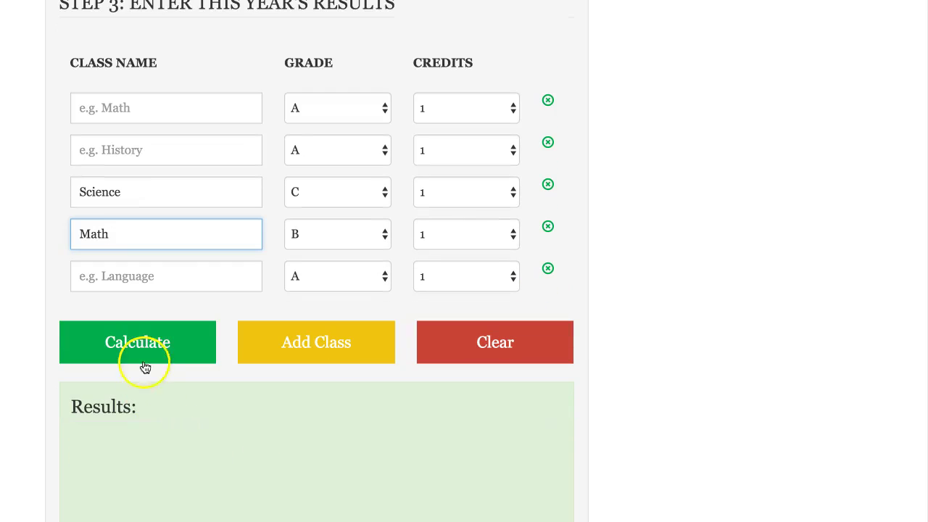
Calculate the GPA and read the results: Current GPA 3.40, Cumulative GPA 3.47
{"action": "left_click", "coordinate": [137, 343]}
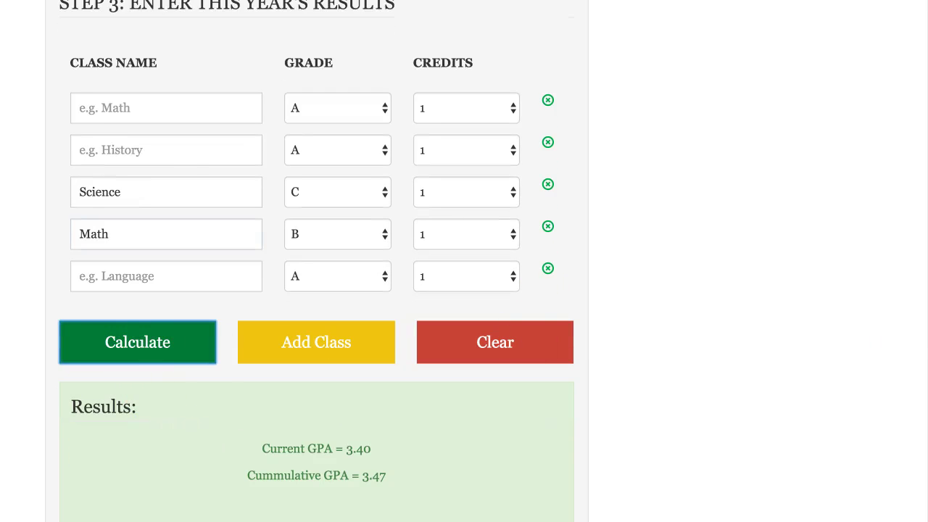
{"action": "scroll", "coordinate": [886, 375], "scroll_direction": "down", "scroll_amount": 1}
{"action": "scroll", "coordinate": [343, 458], "scroll_direction": "down", "scroll_amount": 2}
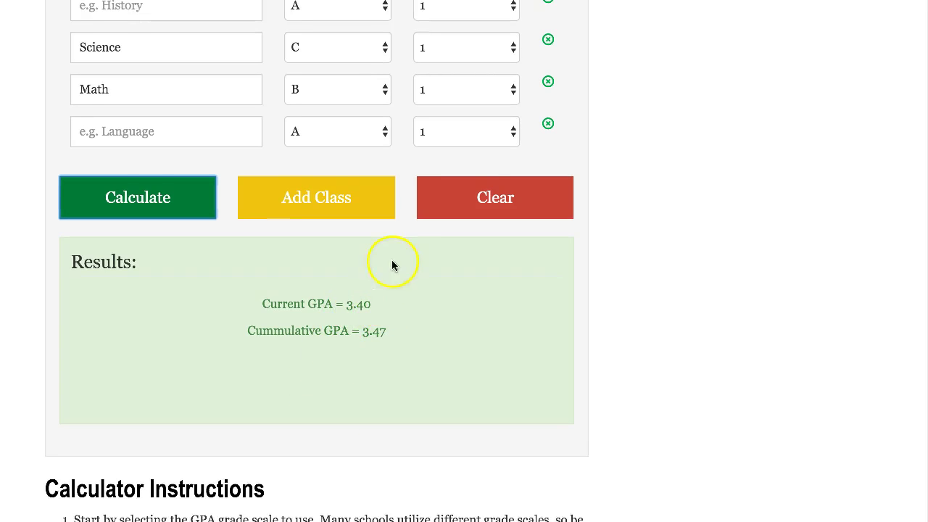
{"action": "scroll", "coordinate": [392, 265], "scroll_direction": "up", "scroll_amount": 3}
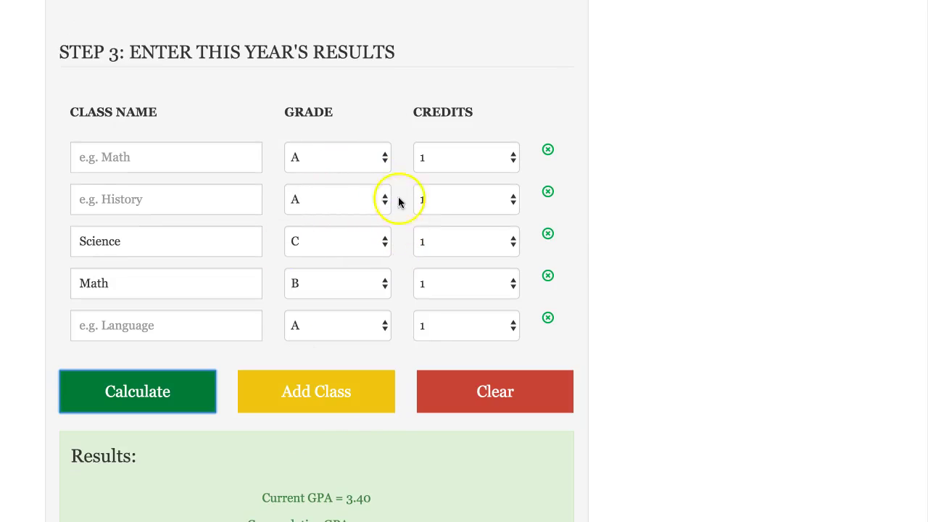
{"action": "scroll", "coordinate": [421, 373], "scroll_direction": "down", "scroll_amount": 1}
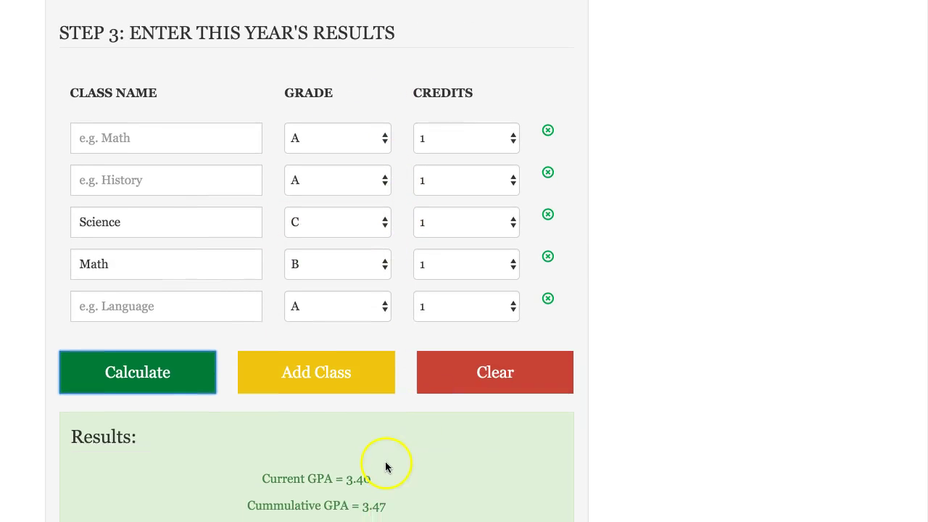
{"action": "scroll", "coordinate": [386, 466], "scroll_direction": "down", "scroll_amount": 1}
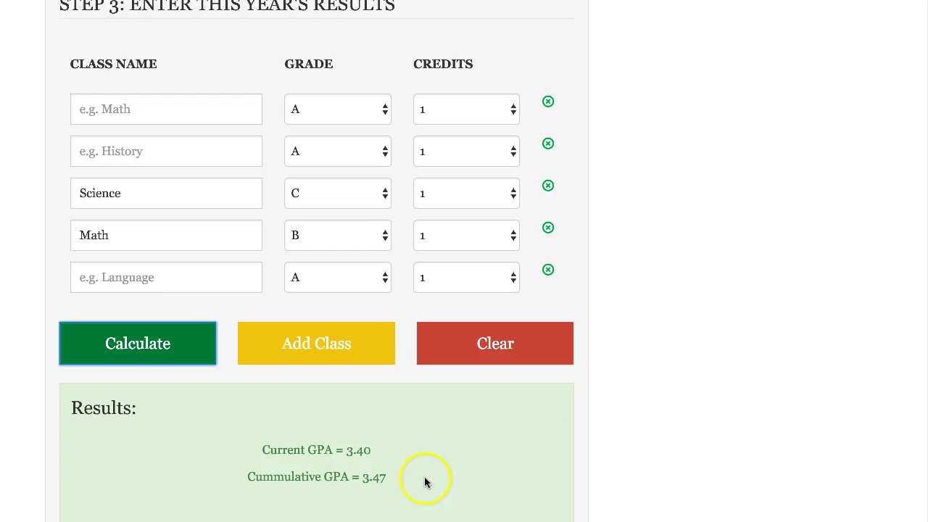
{"action": "scroll", "coordinate": [425, 478], "scroll_direction": "up", "scroll_amount": 3}
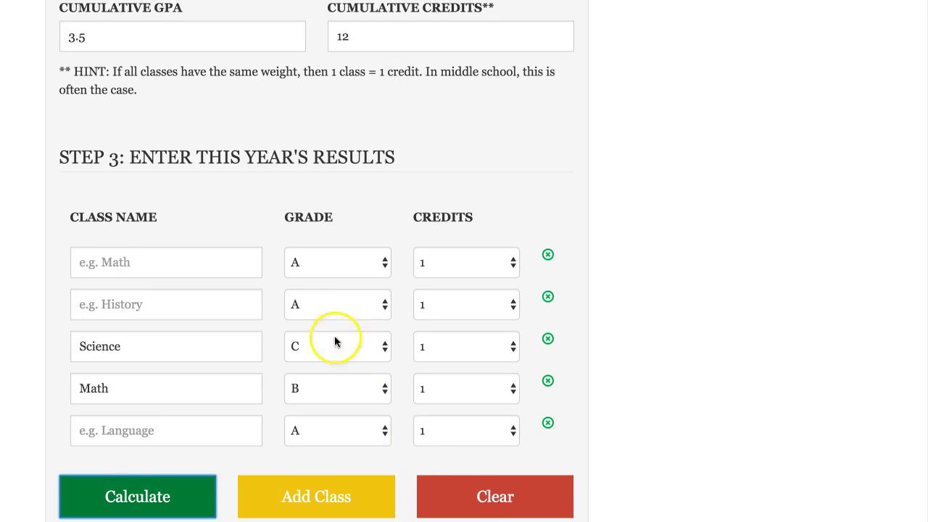
{"action": "scroll", "coordinate": [239, 166], "scroll_direction": "up", "scroll_amount": 1}
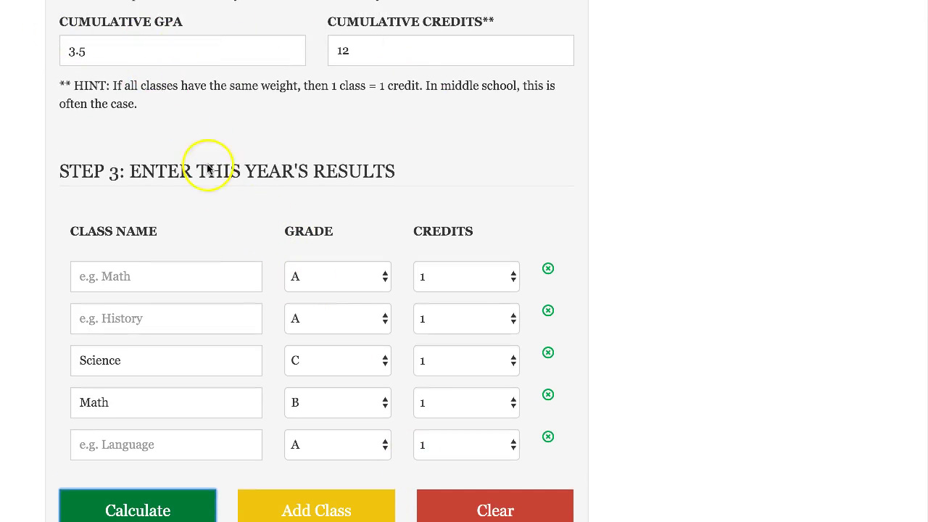
{"action": "scroll", "coordinate": [467, 405], "scroll_direction": "down", "scroll_amount": 1}
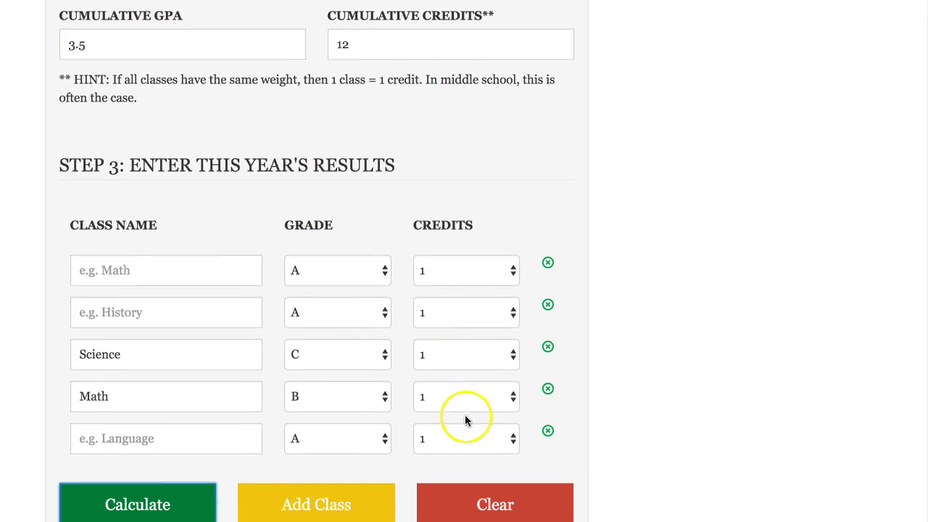
{"action": "scroll", "coordinate": [467, 418], "scroll_direction": "down", "scroll_amount": 3}
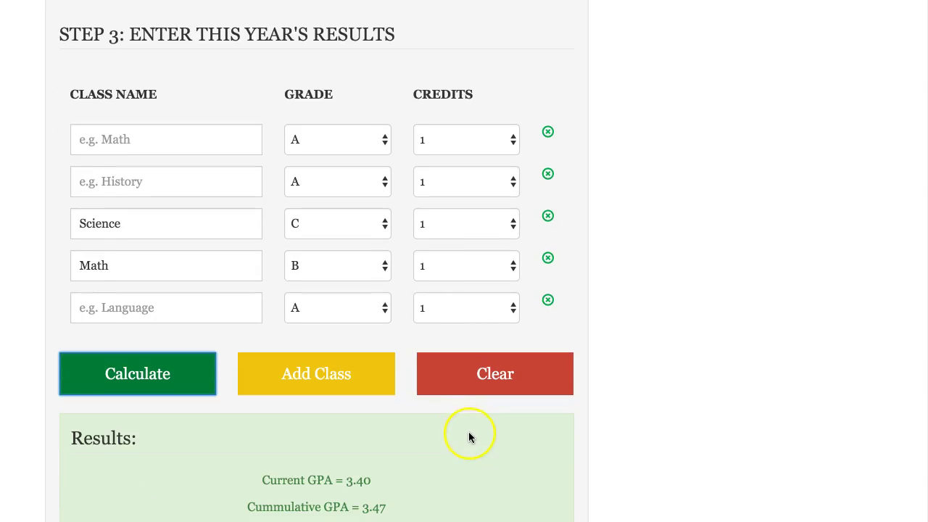
{"action": "scroll", "coordinate": [469, 437], "scroll_direction": "down", "scroll_amount": 1}
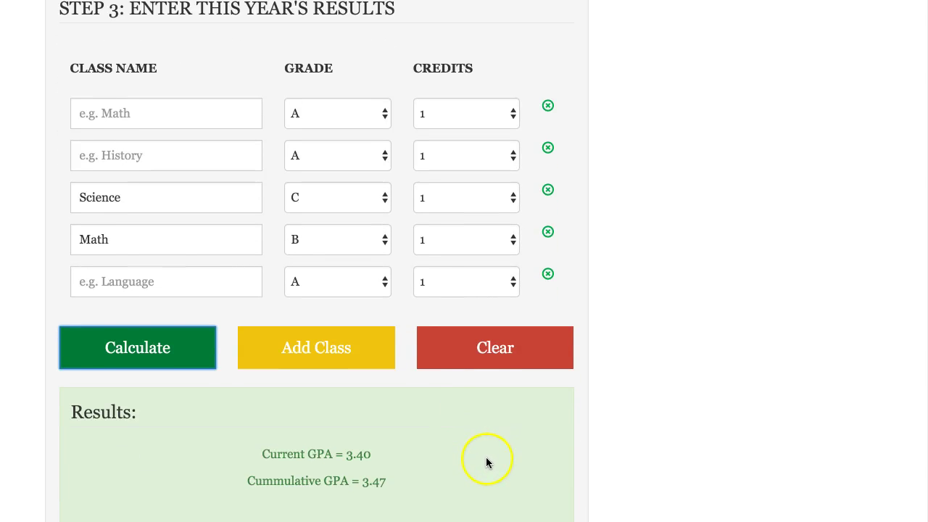
{"action": "scroll", "coordinate": [454, 486], "scroll_direction": "down", "scroll_amount": 2}
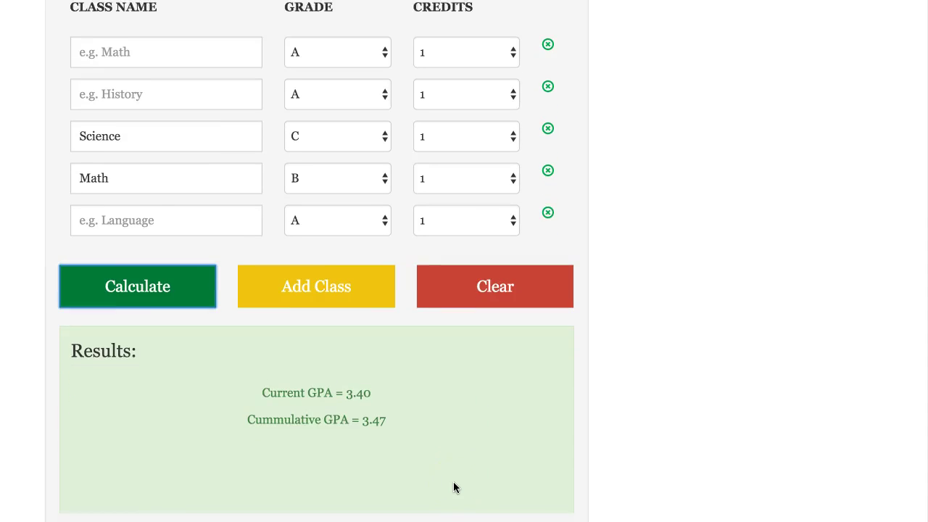
{"action": "scroll", "coordinate": [454, 486], "scroll_direction": "down", "scroll_amount": 1}
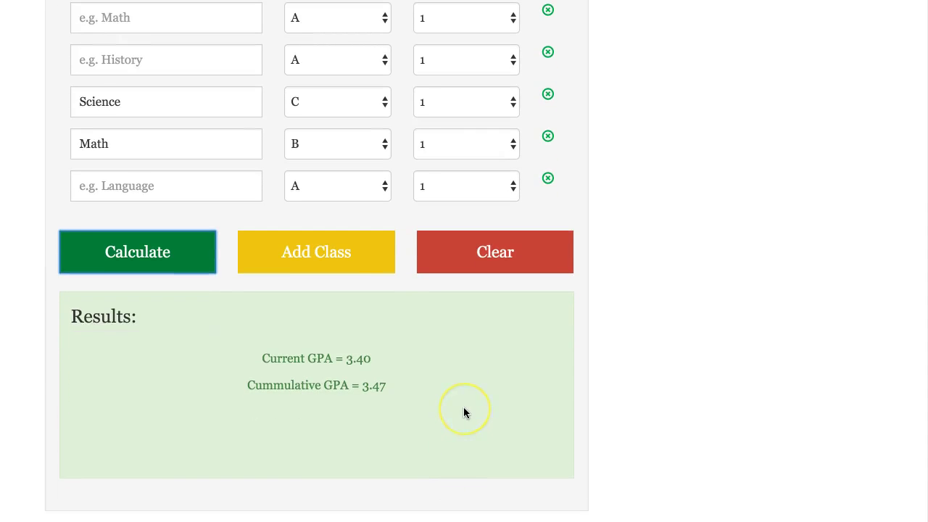
Add two class rows, then remove the last one, leaving a blank sixth row without a grade
{"action": "left_click", "coordinate": [291, 268]}
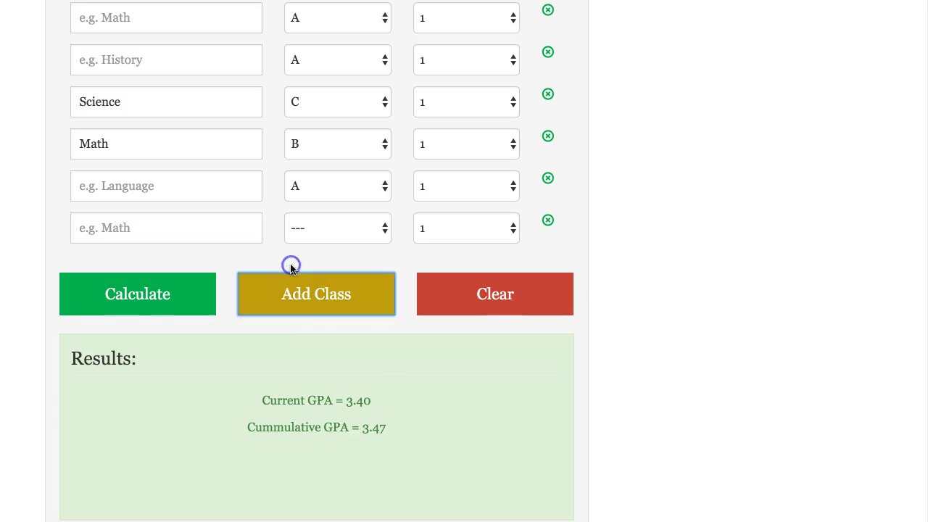
{"action": "left_click", "coordinate": [380, 231]}
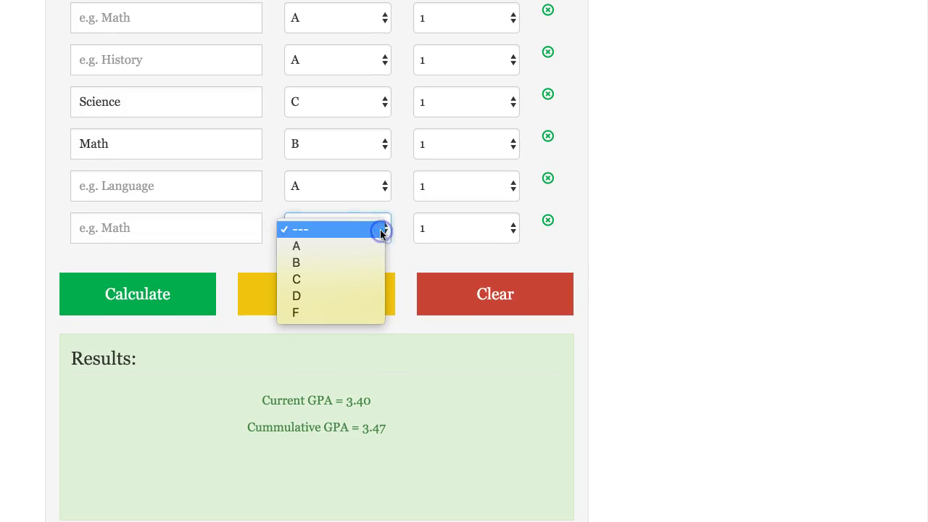
{"action": "left_click", "coordinate": [331, 295]}
{"action": "left_click", "coordinate": [331, 294]}
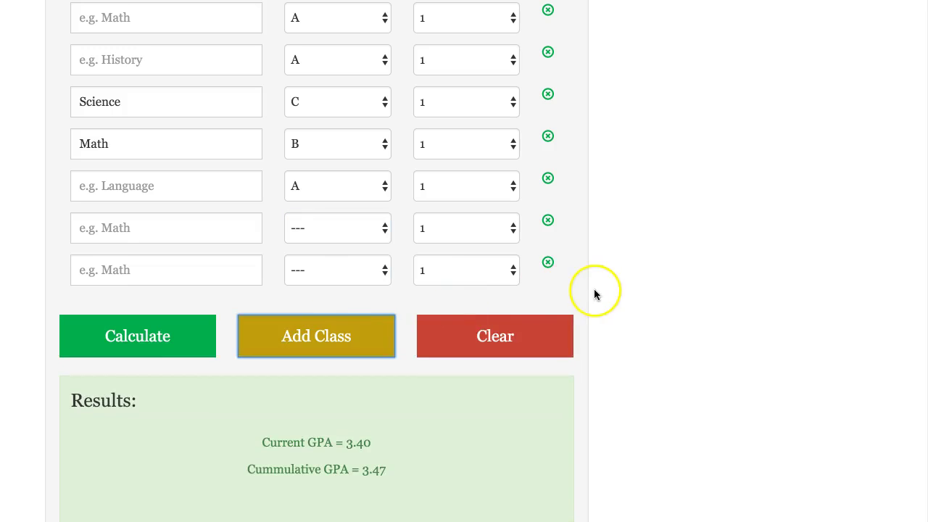
{"action": "scroll", "coordinate": [606, 337], "scroll_direction": "down", "scroll_amount": 1}
{"action": "left_click", "coordinate": [548, 262]}
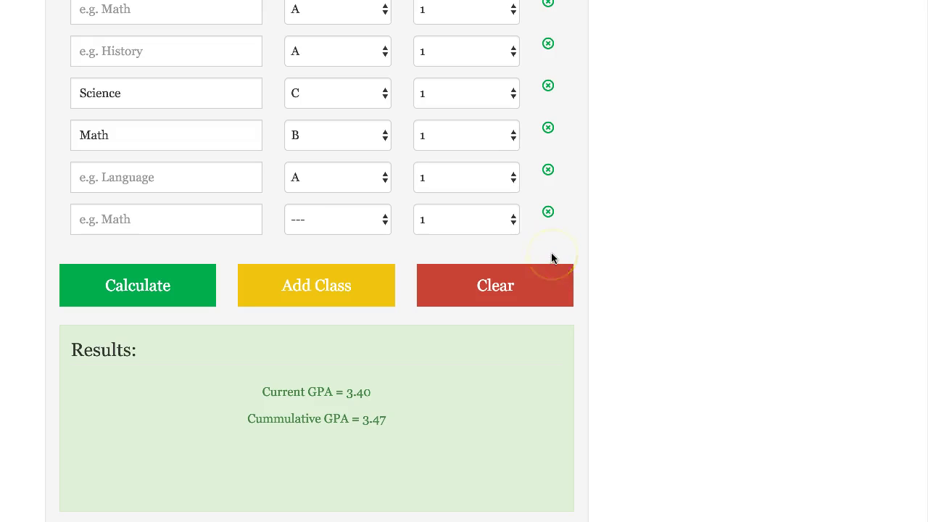
{"action": "scroll", "coordinate": [574, 334], "scroll_direction": "down", "scroll_amount": 1}
{"action": "scroll", "coordinate": [574, 332], "scroll_direction": "down", "scroll_amount": 1}
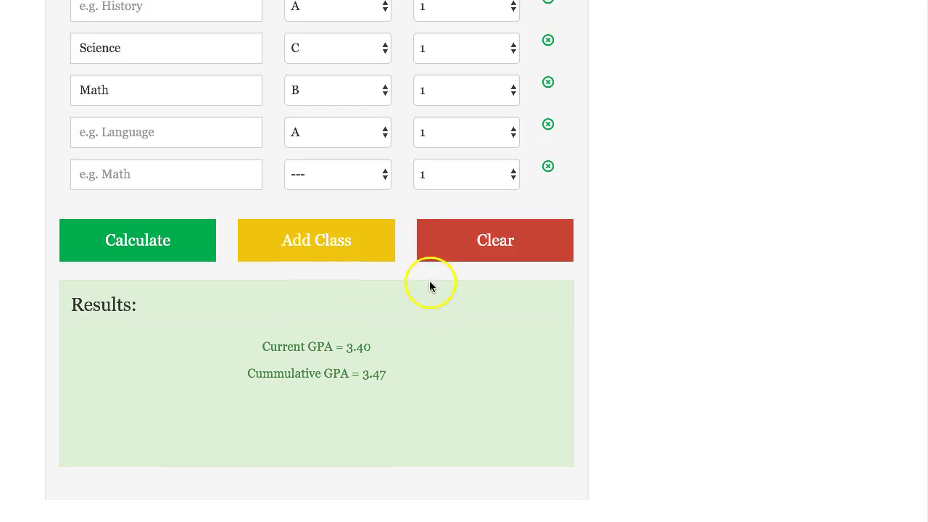
Clear the form, blanking class names, grades, prior GPA, credits and results
{"action": "left_click", "coordinate": [472, 240]}
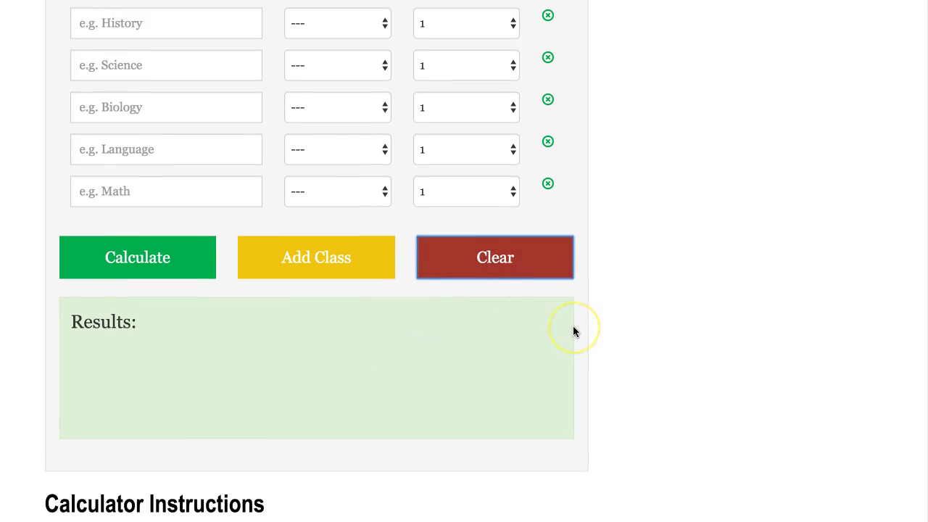
{"action": "scroll", "coordinate": [573, 331], "scroll_direction": "up", "scroll_amount": 8}
{"action": "scroll", "coordinate": [573, 331], "scroll_direction": "up", "scroll_amount": 10}
{"action": "scroll", "coordinate": [573, 331], "scroll_direction": "up", "scroll_amount": 1}
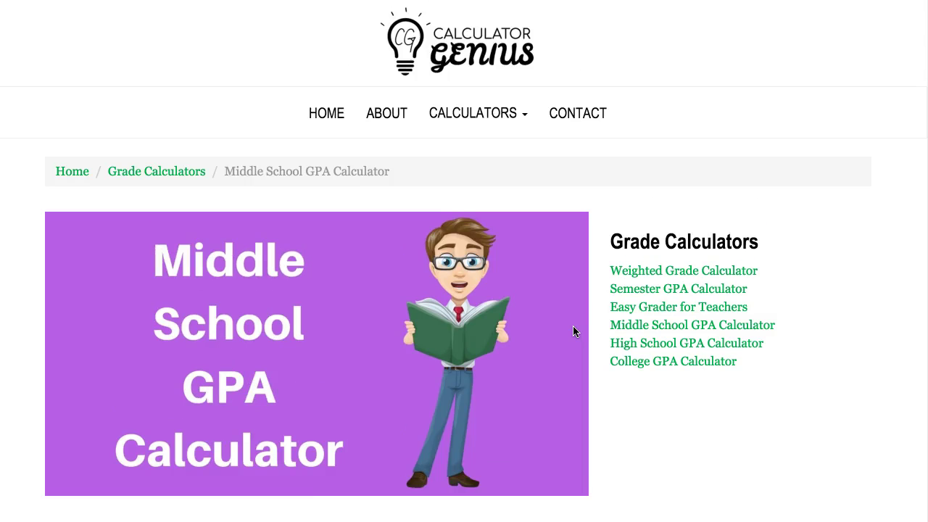